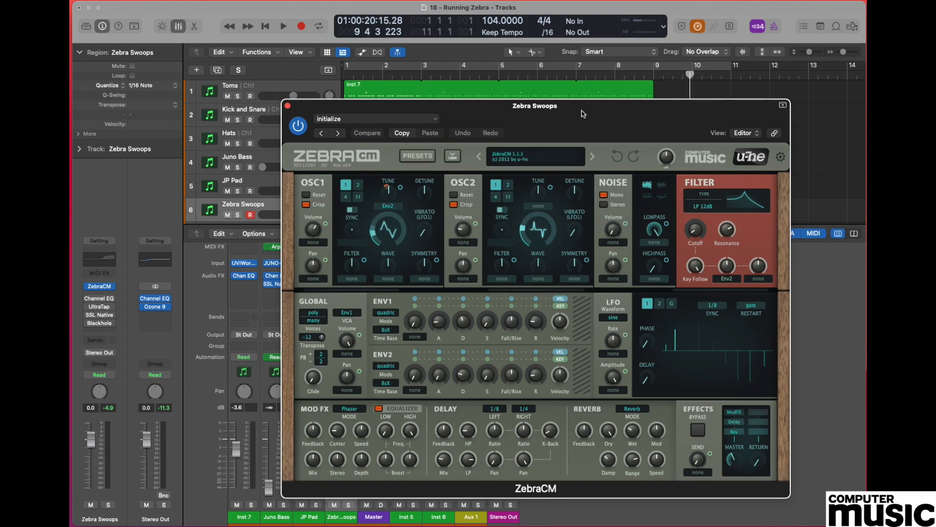
# Load the init preset in ZebraCM and lower the effects section's master level.
pyautogui.click(535, 161)
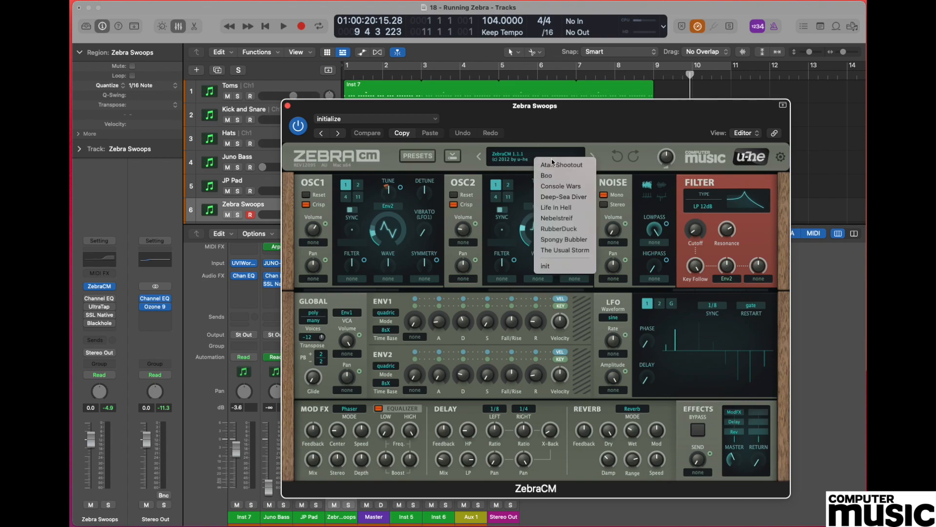
pyautogui.click(555, 267)
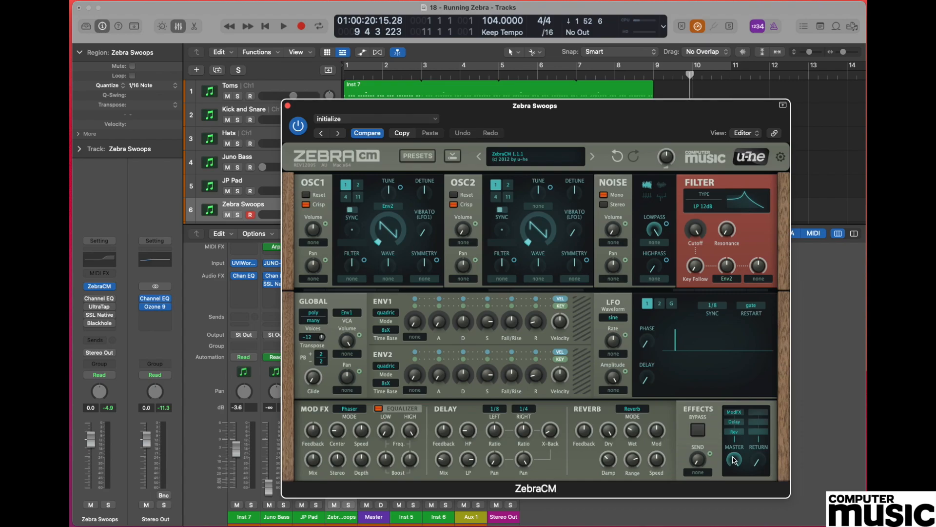
pyautogui.moveTo(734, 462); pyautogui.dragTo(735, 526)
# Change OSC1's waveform to the triangle shape and raise its volume.
pyautogui.moveTo(391, 231)
pyautogui.moveTo(392, 235); pyautogui.dragTo(394, 216)
pyautogui.click(315, 232)
pyautogui.moveTo(315, 232); pyautogui.dragTo(316, 218)
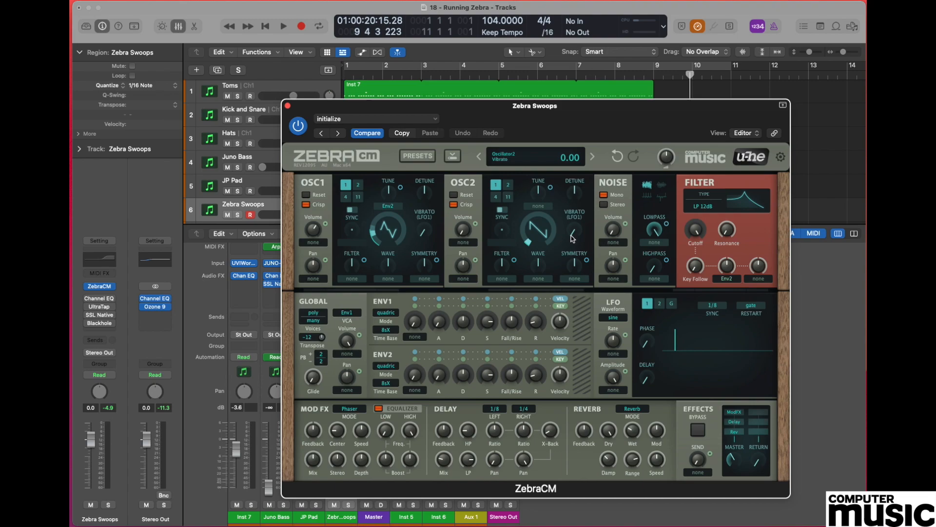
# Change OSC2's waveform from the sawtooth to the narrow spiked shape and raise its volume.
pyautogui.click(543, 235)
pyautogui.moveTo(543, 235); pyautogui.dragTo(547, 210)
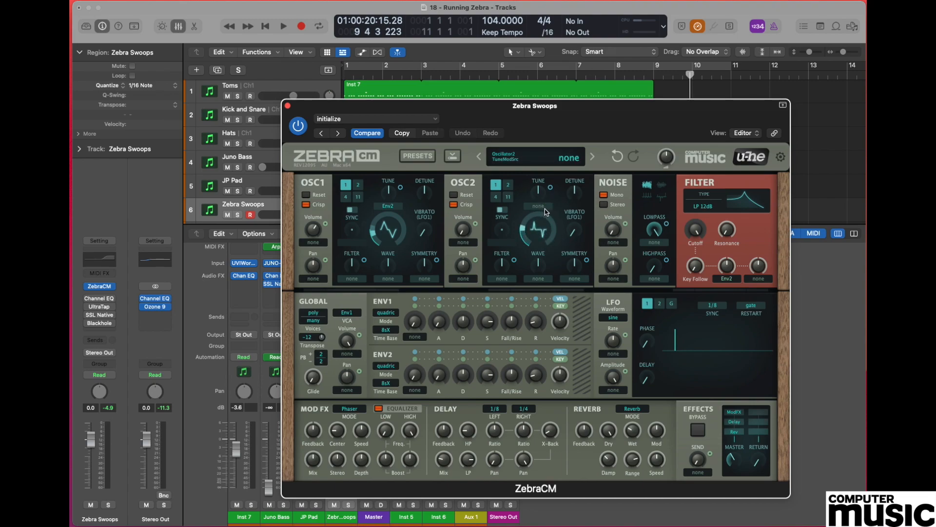
pyautogui.moveTo(467, 236); pyautogui.dragTo(469, 206)
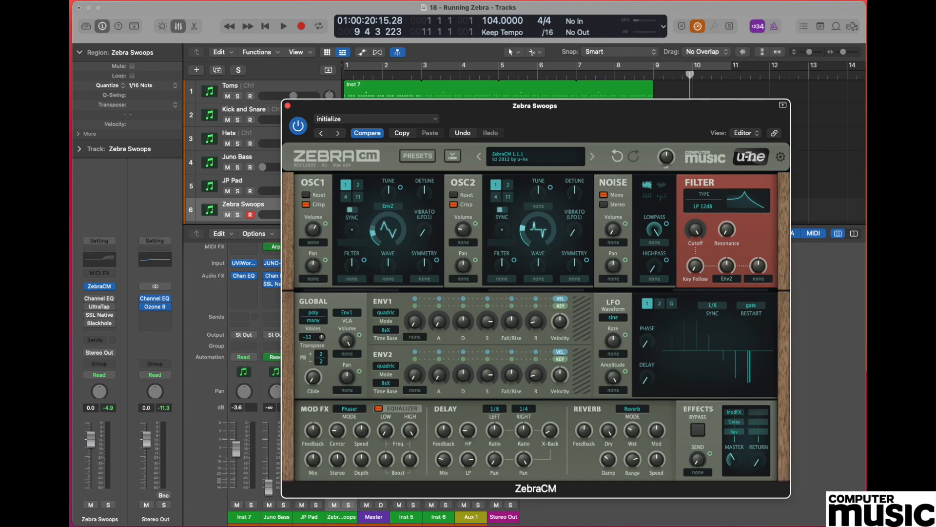
# Choose LP 12dB as the filter type.
pyautogui.click(713, 211)
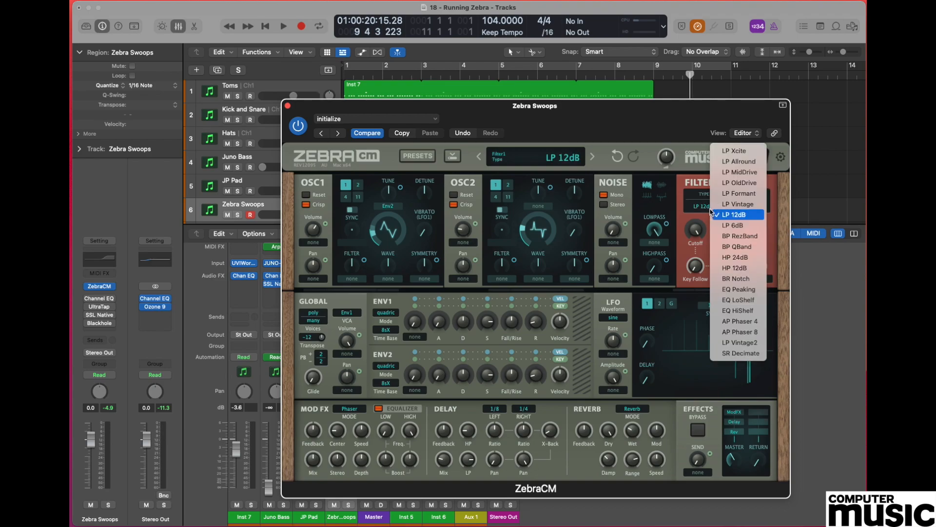
pyautogui.click(750, 215)
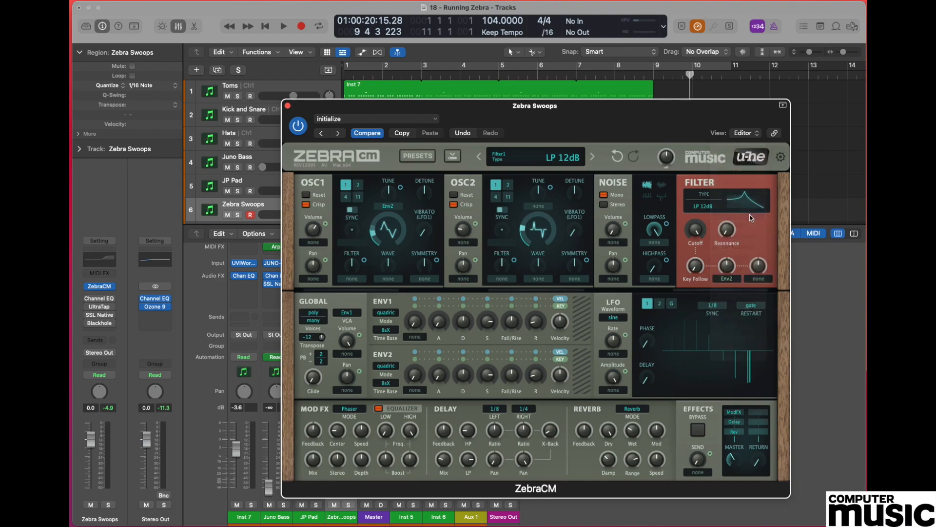
pyautogui.click(706, 209)
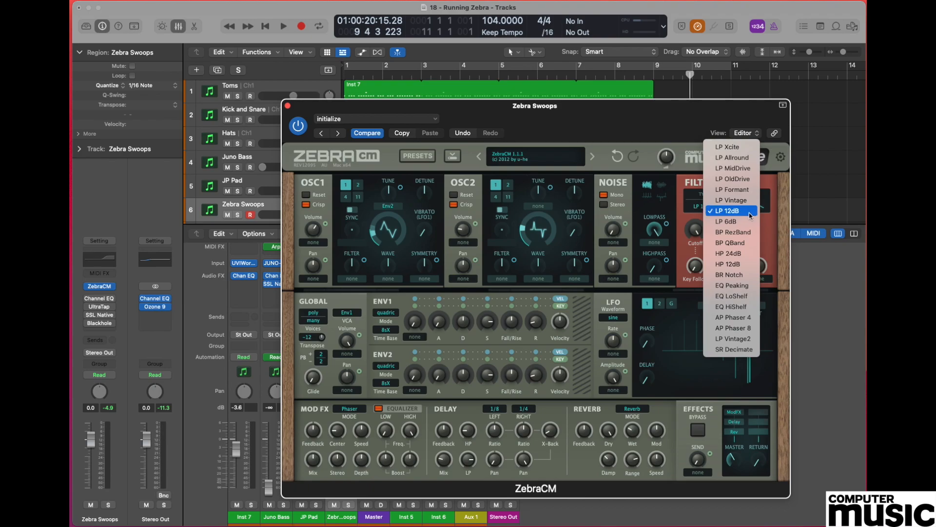
pyautogui.click(771, 221)
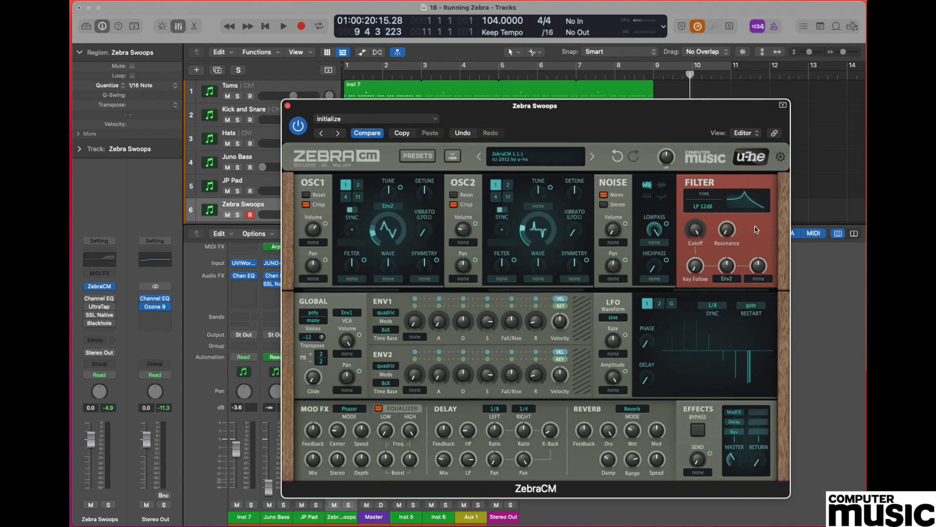
# Raise the filter's key follow and resonance and lower its cutoff.
pyautogui.moveTo(701, 269)
pyautogui.moveTo(702, 269); pyautogui.dragTo(684, 114)
pyautogui.moveTo(730, 267)
pyautogui.moveTo(695, 231)
pyautogui.moveTo(695, 231); pyautogui.dragTo(698, 347)
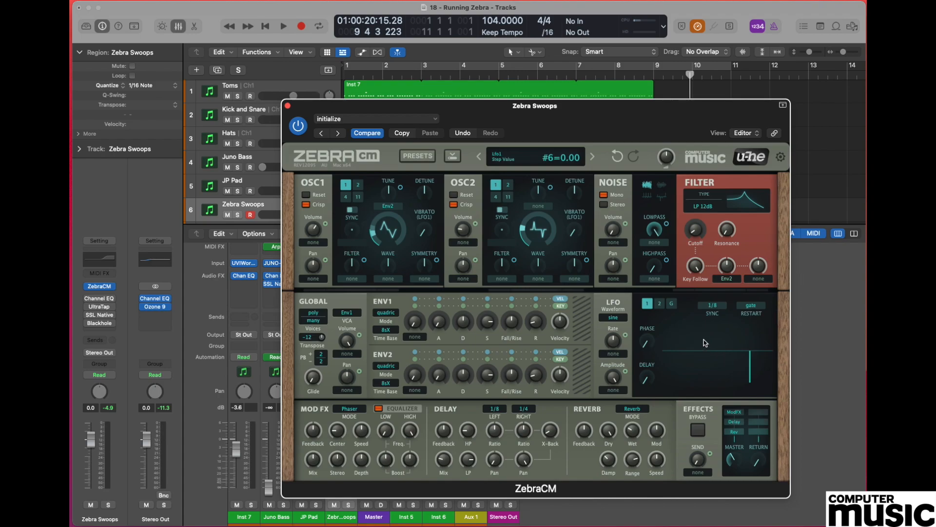
pyautogui.moveTo(737, 231); pyautogui.dragTo(731, 143)
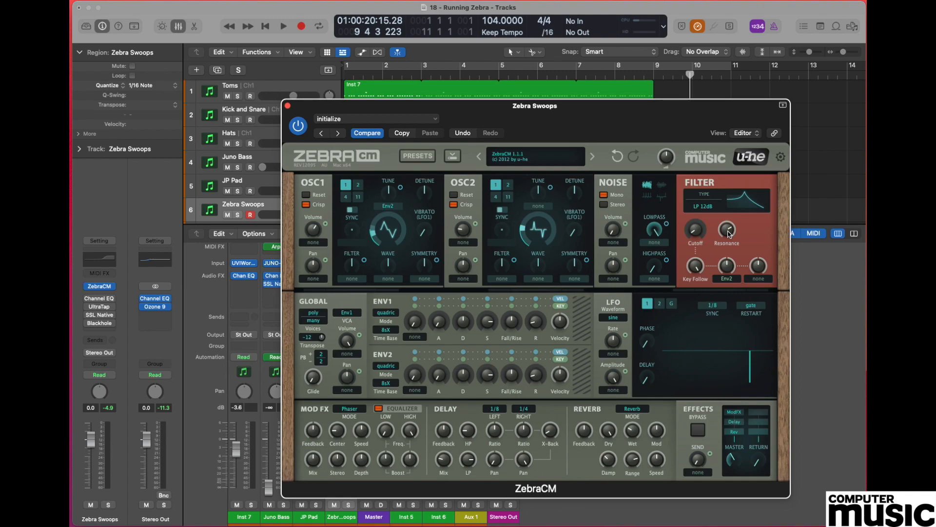
pyautogui.moveTo(696, 276)
# Shape ENV1 with a slightly longer attack, a shorter decay and a slightly longer release.
pyautogui.moveTo(440, 326); pyautogui.dragTo(444, 303)
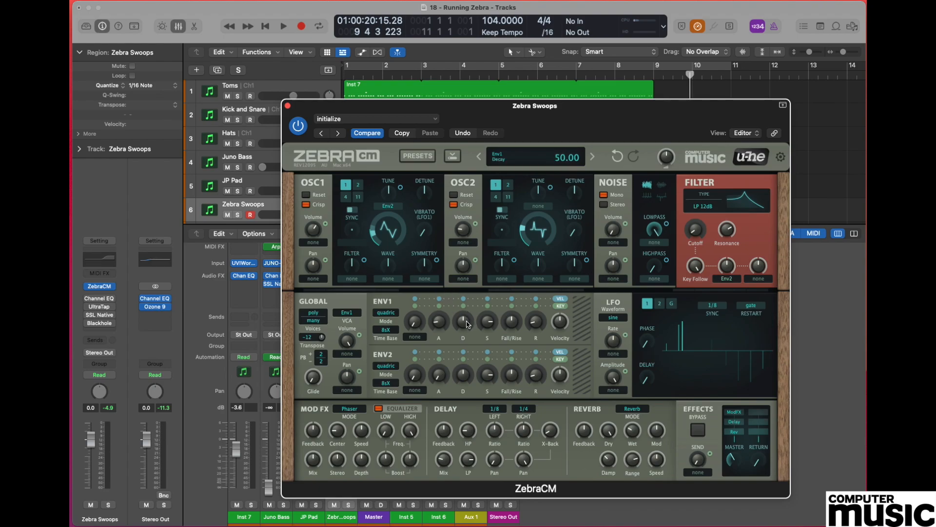
pyautogui.moveTo(466, 325); pyautogui.dragTo(510, 450)
pyautogui.moveTo(535, 325); pyautogui.dragTo(537, 319)
# Shape ENV2 with a shorter decay, minimum sustain and a slightly longer release.
pyautogui.moveTo(464, 374); pyautogui.dragTo(462, 410)
pyautogui.click(490, 374)
pyautogui.moveTo(489, 373); pyautogui.dragTo(497, 486)
pyautogui.moveTo(537, 377); pyautogui.dragTo(539, 375)
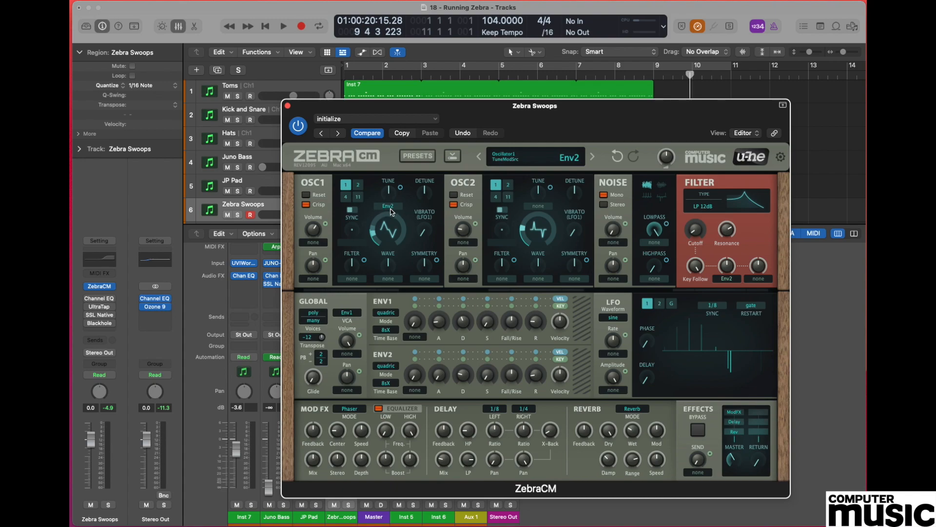
# Assign Env2 to modulate OSC2's tune, and set a small negative tune modulation depth on both oscillators.
pyautogui.click(544, 211)
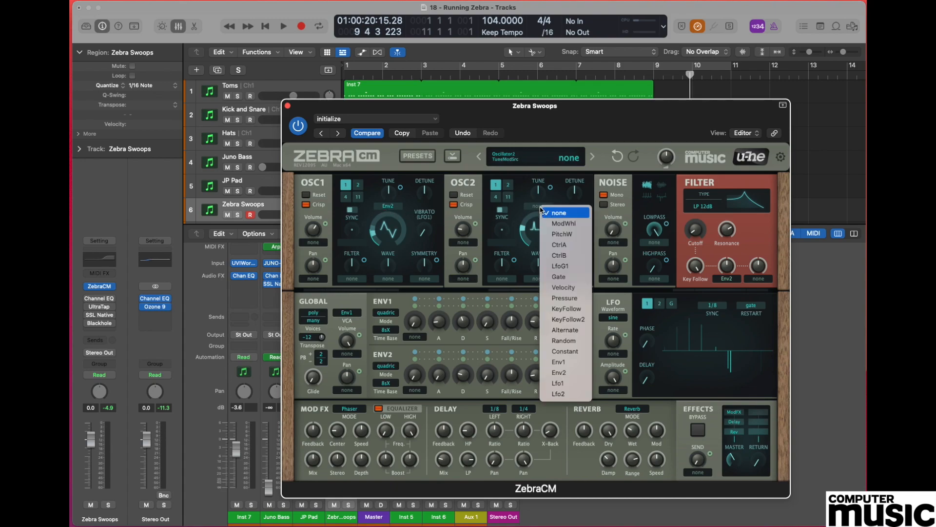
pyautogui.click(559, 372)
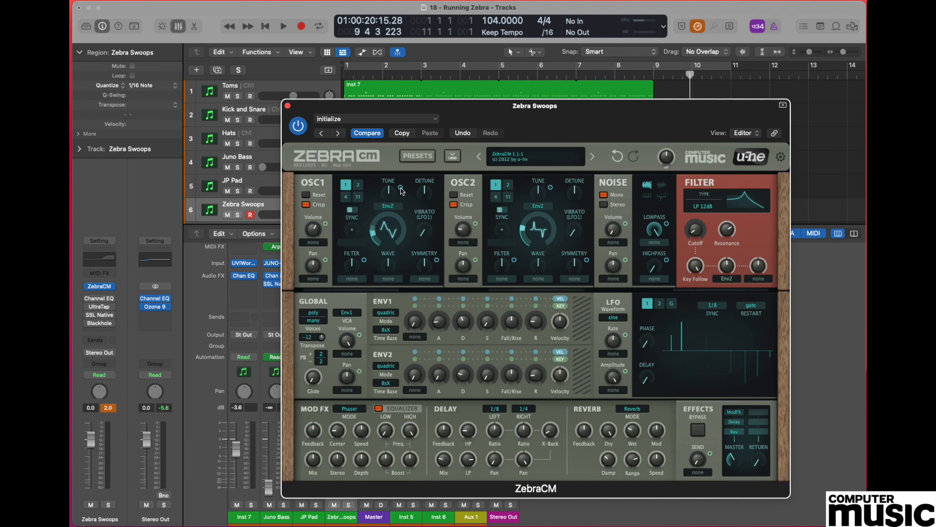
pyautogui.click(401, 189)
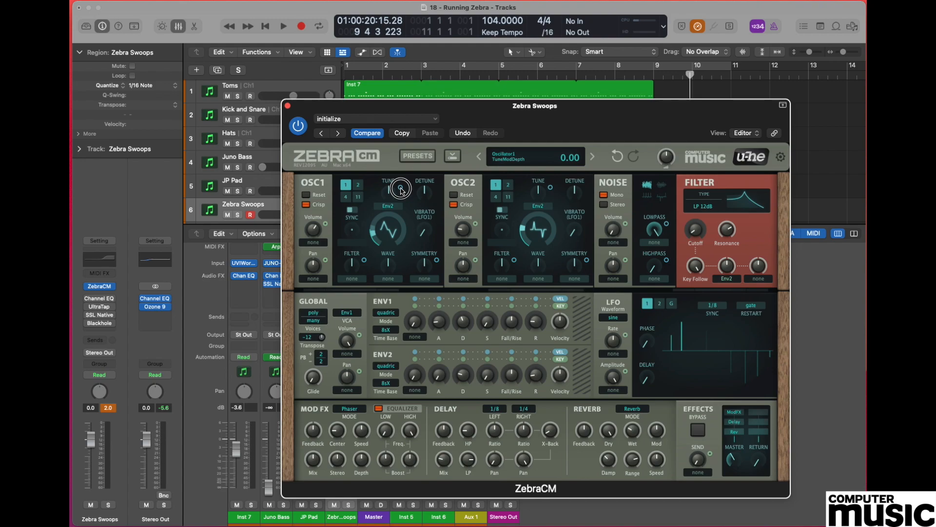
pyautogui.moveTo(401, 189); pyautogui.dragTo(402, 166)
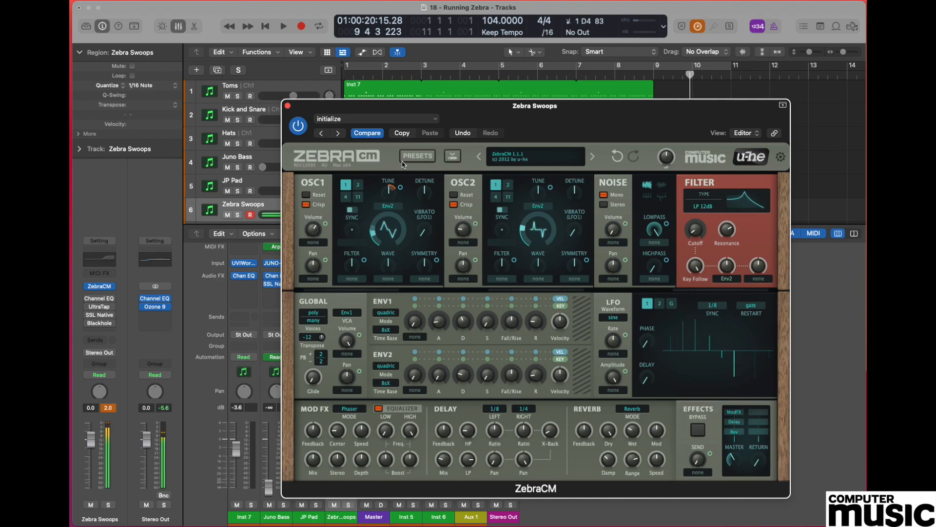
pyautogui.moveTo(400, 189); pyautogui.dragTo(399, 244)
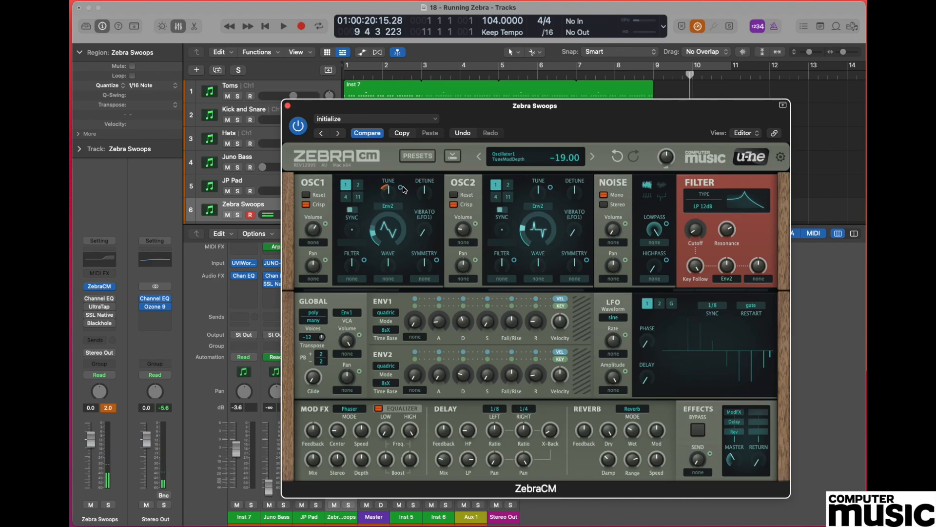
pyautogui.moveTo(402, 190); pyautogui.dragTo(405, 177)
pyautogui.moveTo(553, 190); pyautogui.dragTo(552, 206)
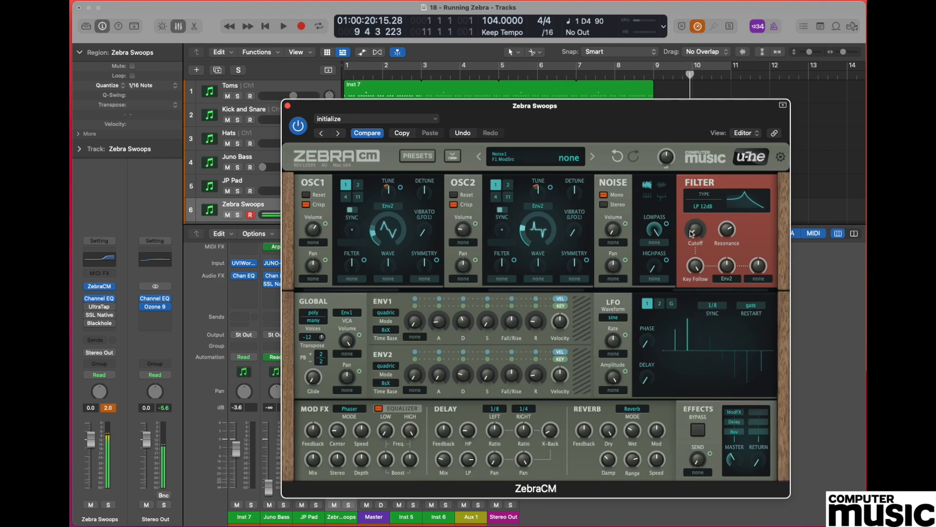
# Raise the high shelf in the Zebra Swoops channel's Channel EQ to +13.0 dB at 1880 Hz.
pyautogui.click(103, 264)
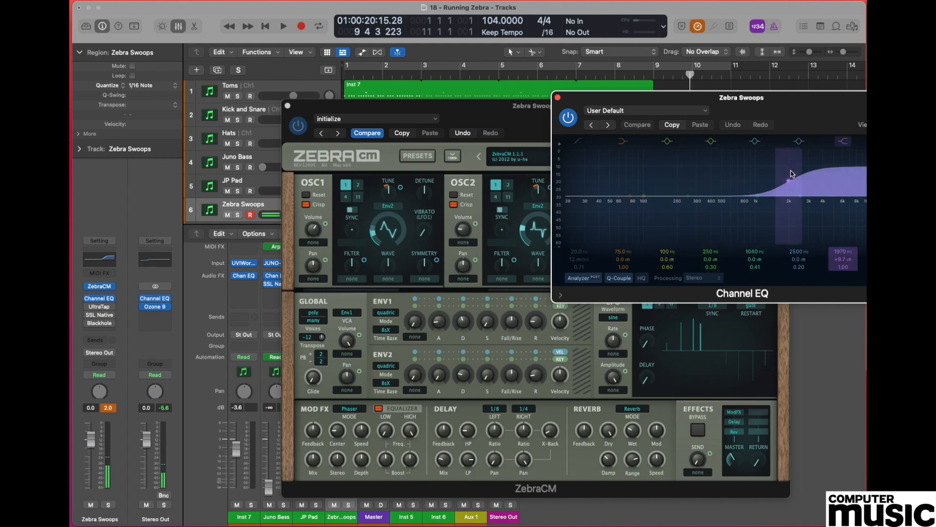
pyautogui.moveTo(731, 101); pyautogui.dragTo(614, 155)
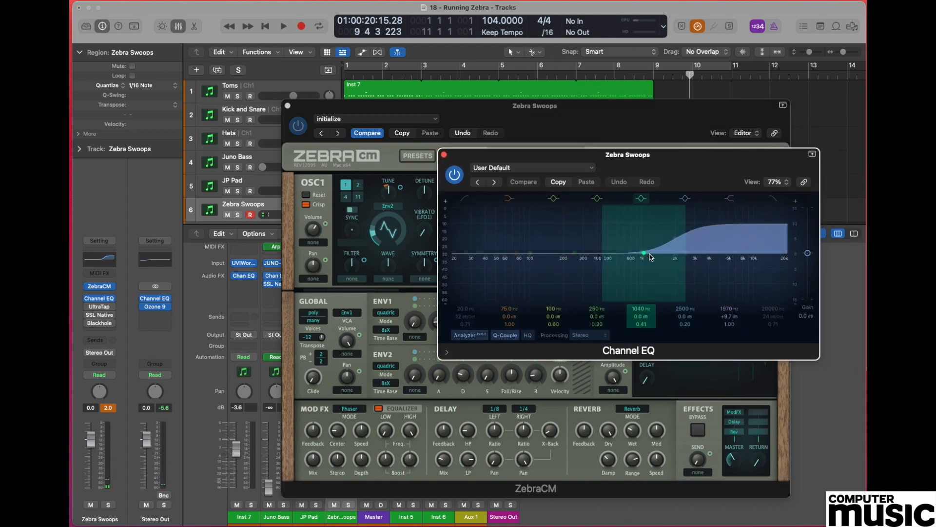
pyautogui.moveTo(674, 238)
pyautogui.mouseDown()
pyautogui.moveTo(673, 274)
pyautogui.moveTo(671, 225)
pyautogui.mouseUp()
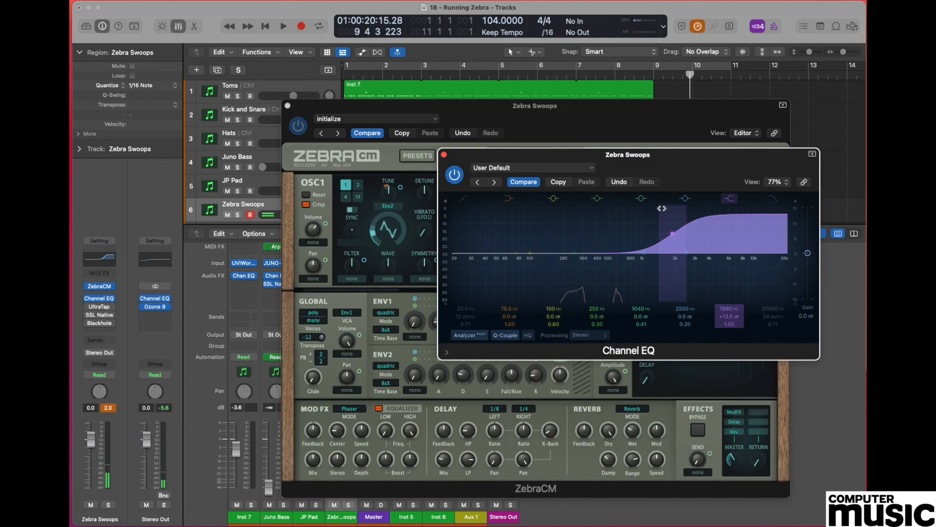
pyautogui.click(444, 155)
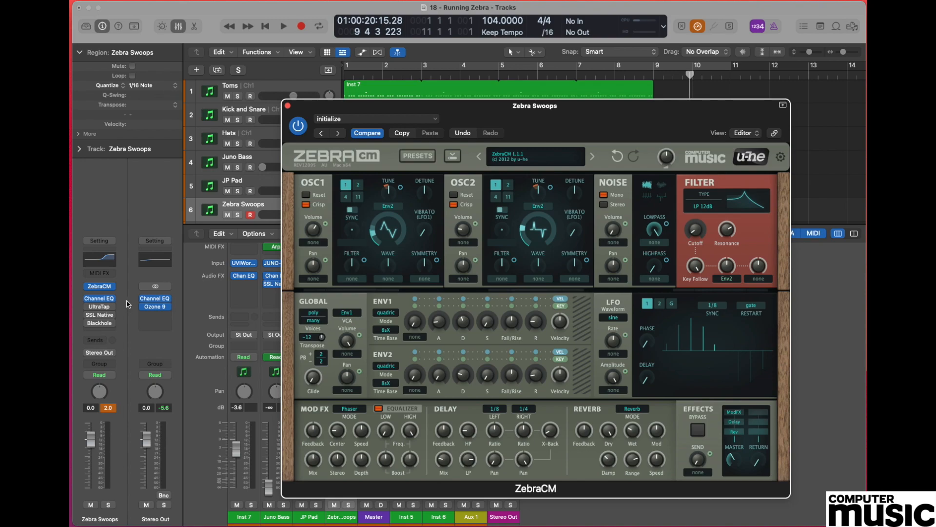
# Enable the bypassed UltraTap, SSL Native and Blackhole effects on the Zebra Swoops channel.
pyautogui.moveTo(89, 308)
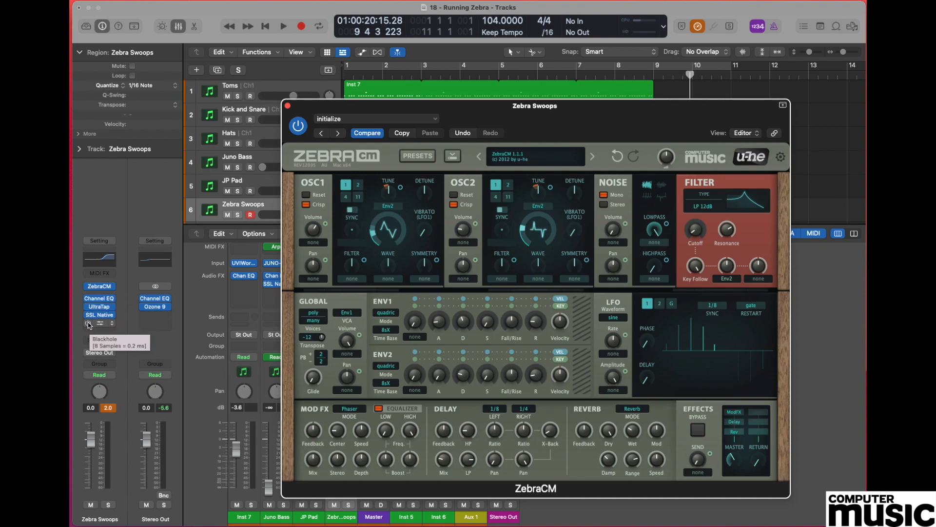
pyautogui.click(88, 325)
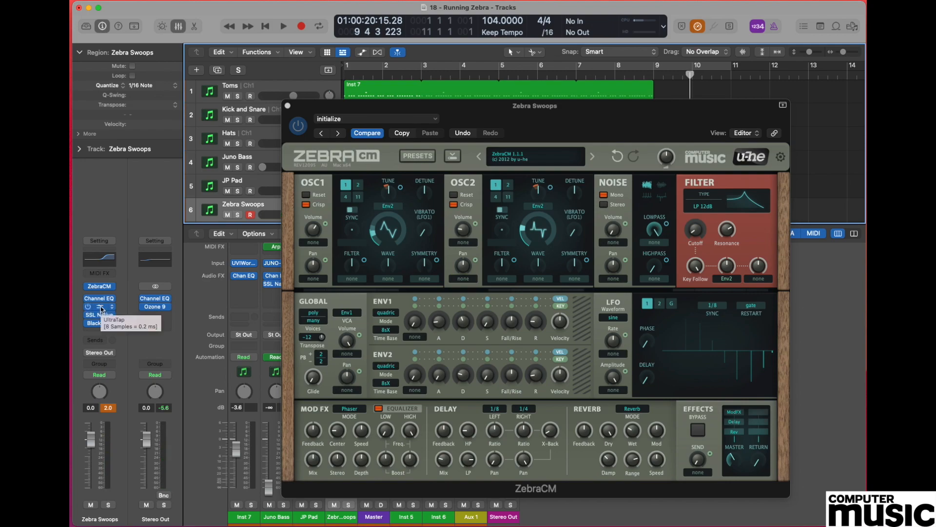
# Examine the settings of the UltraTap, SSL Native X-Comp and Blackhole effects on the Zebra Swoops channel.
pyautogui.click(101, 307)
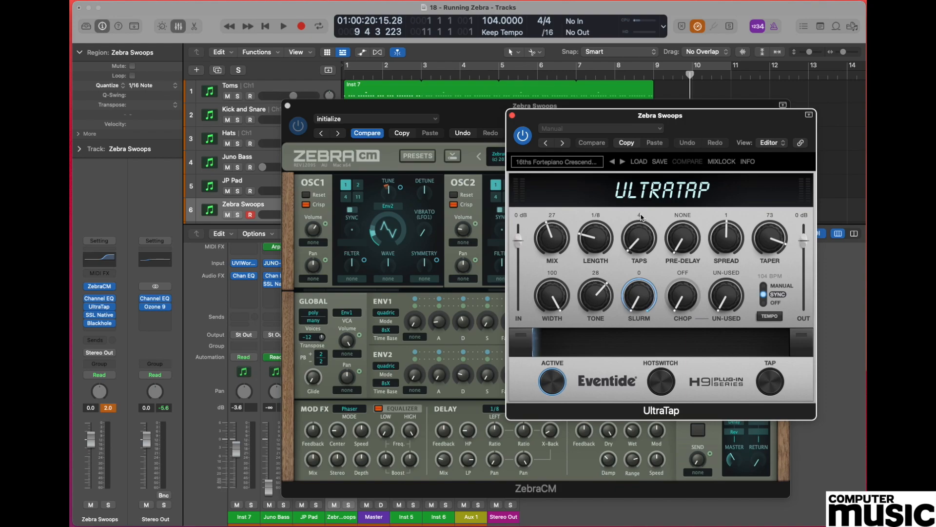
pyautogui.click(512, 117)
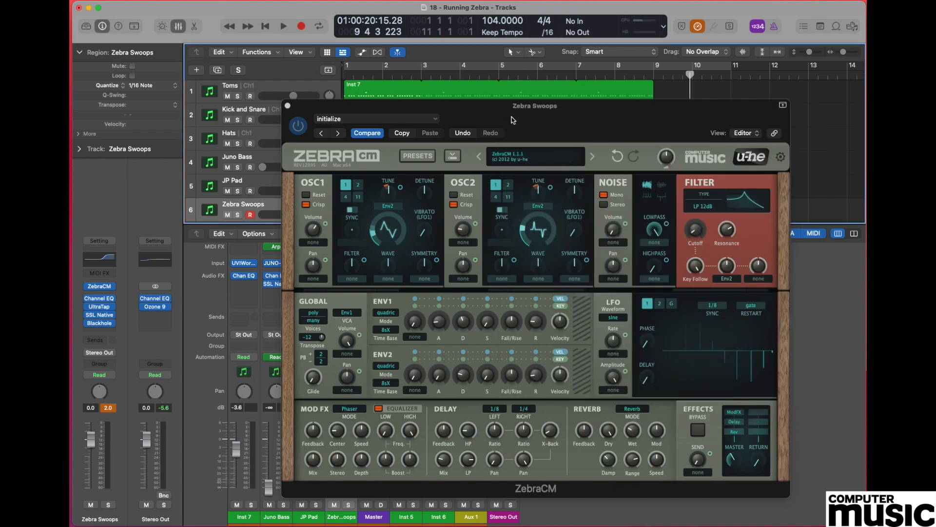
pyautogui.click(101, 317)
pyautogui.moveTo(875, 99); pyautogui.dragTo(690, 149)
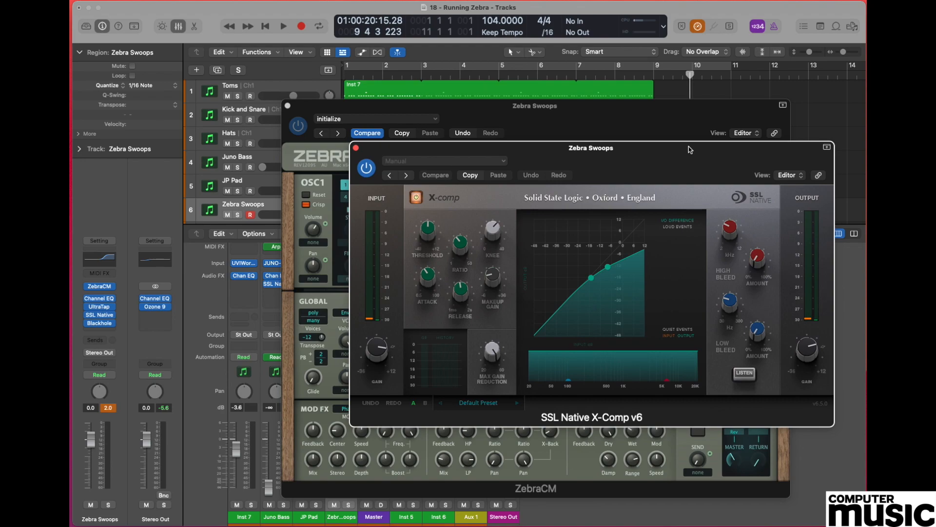
pyautogui.click(356, 148)
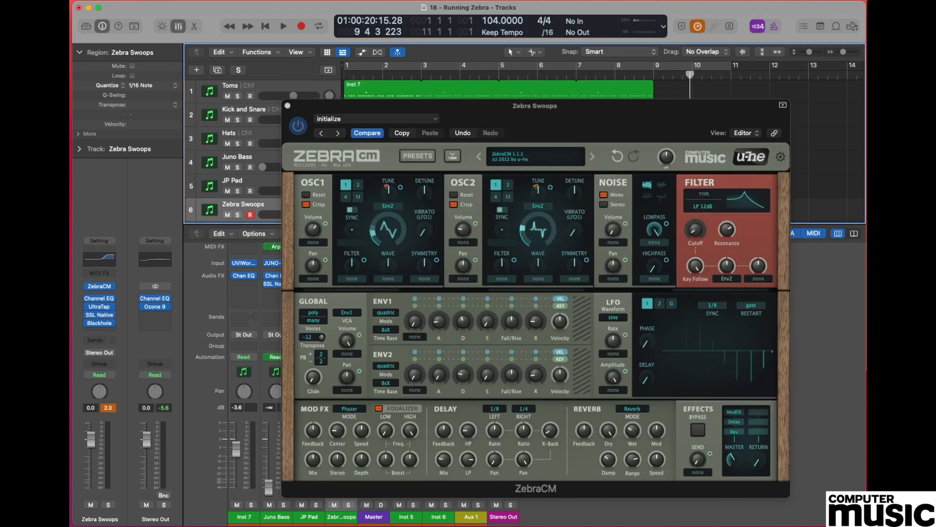
pyautogui.click(99, 323)
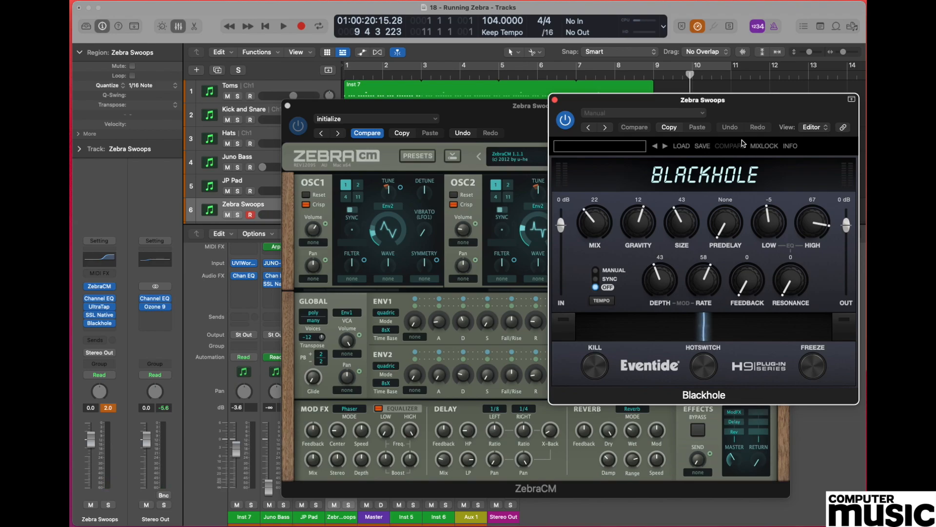
pyautogui.click(555, 100)
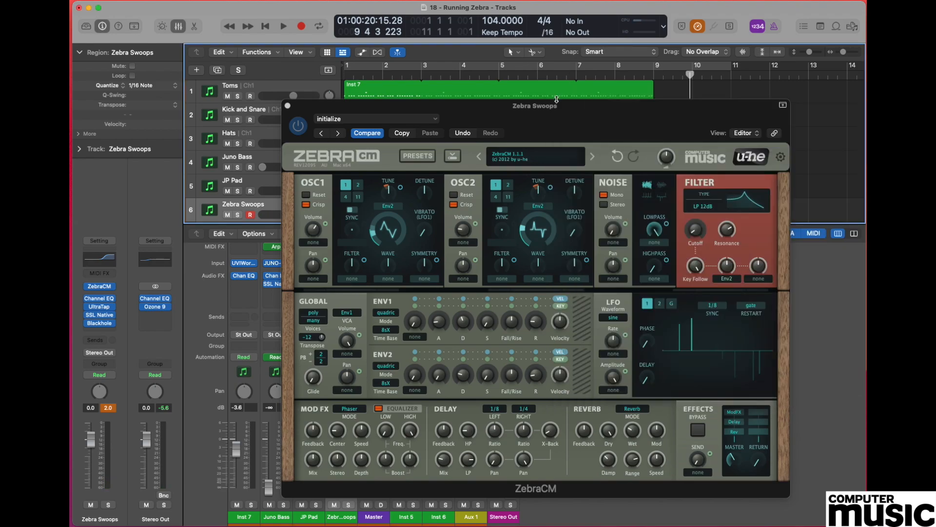